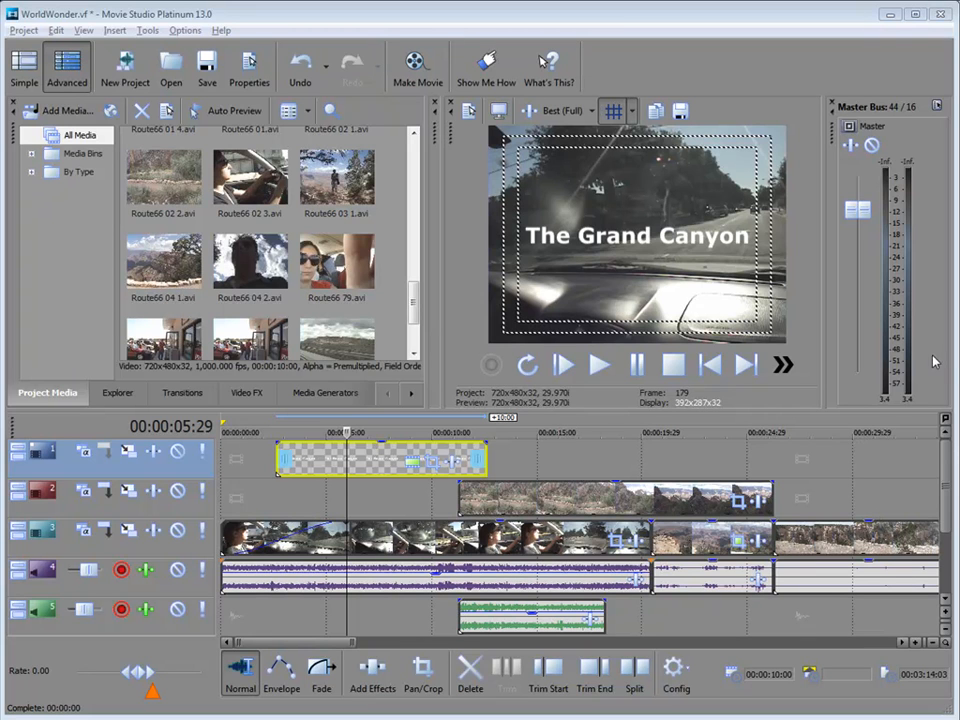
scroll(954, 513, "down", 1)
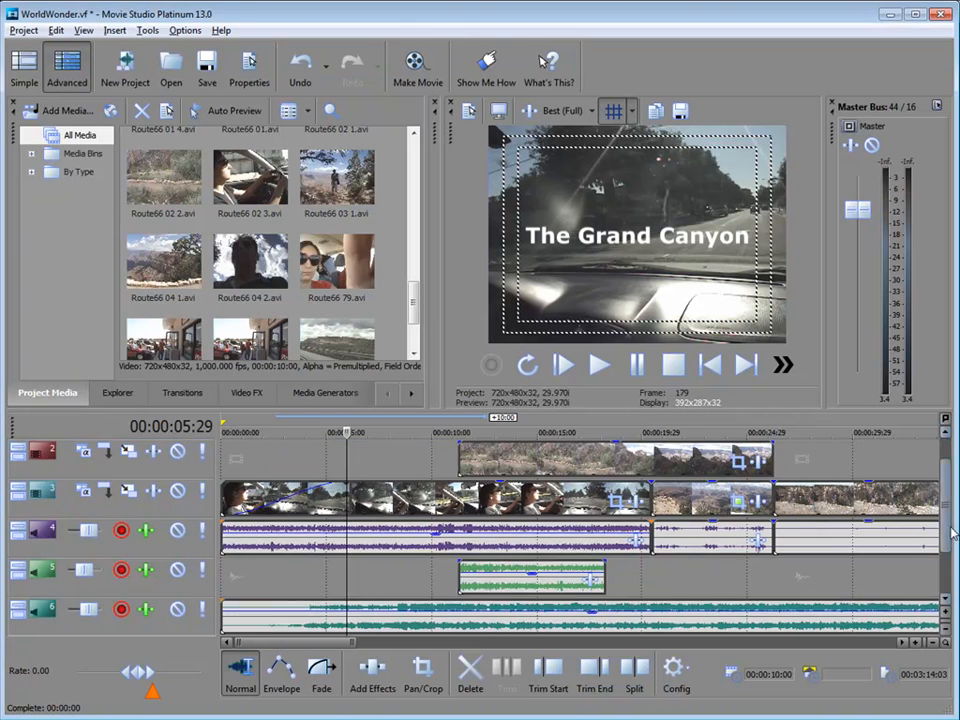
scroll(954, 513, "up", 1)
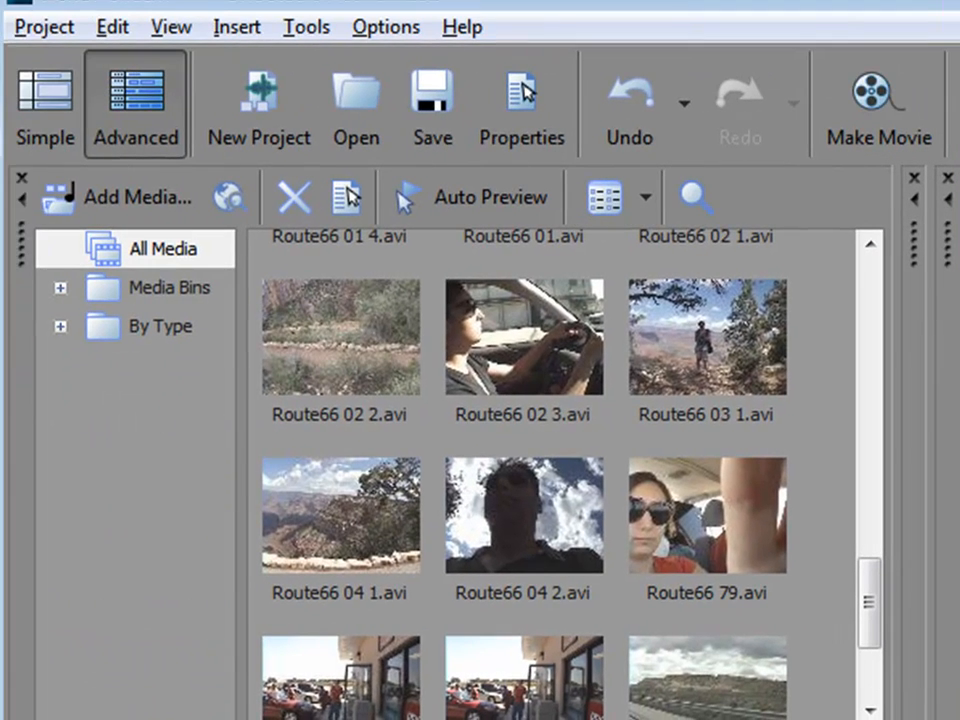
Start Make Movie, open the YouTube upload form, and review the available video categories.
left_click(44, 27)
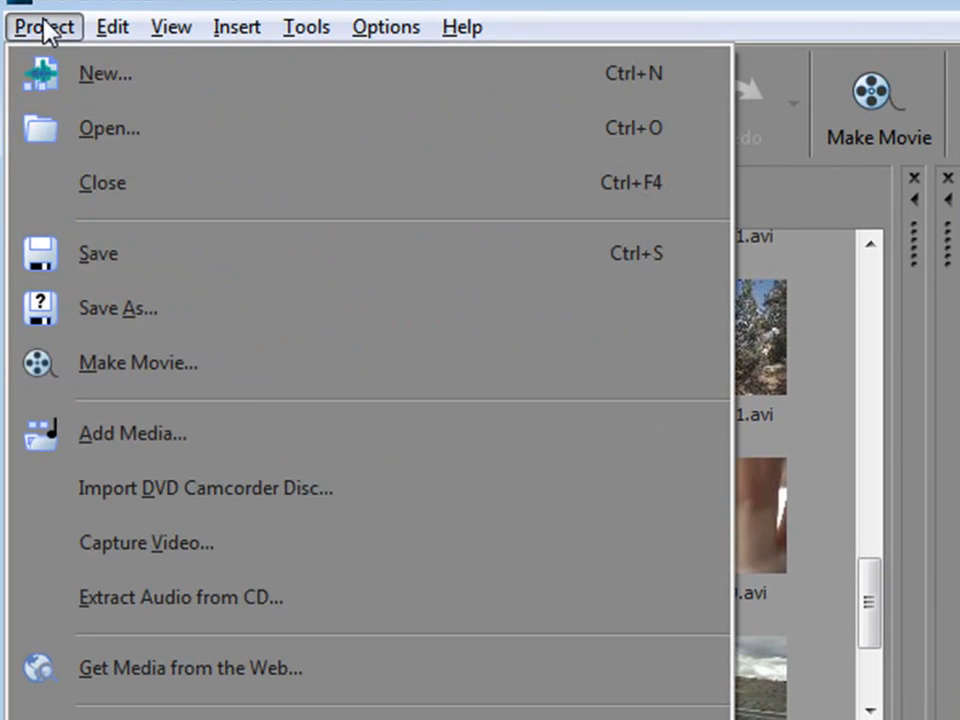
left_click(88, 369)
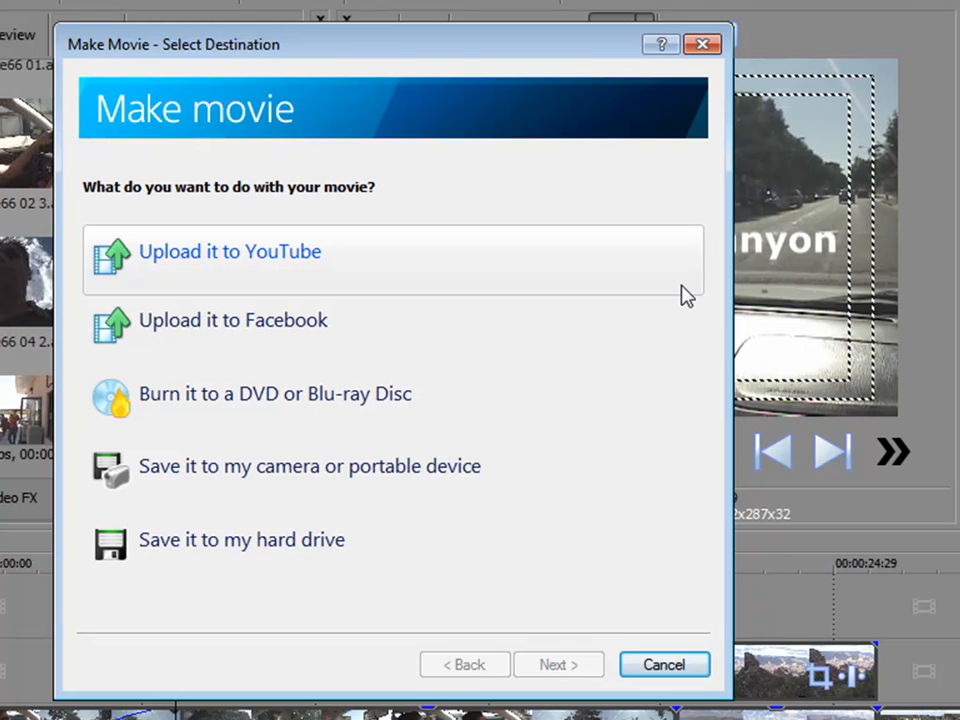
left_click(285, 256)
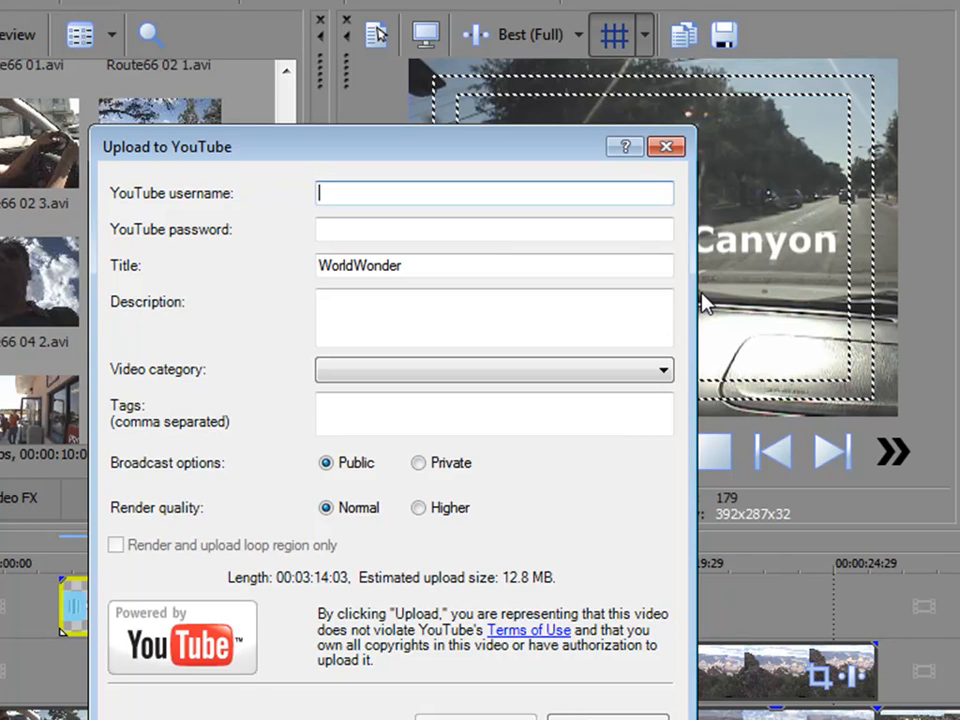
left_click(476, 370)
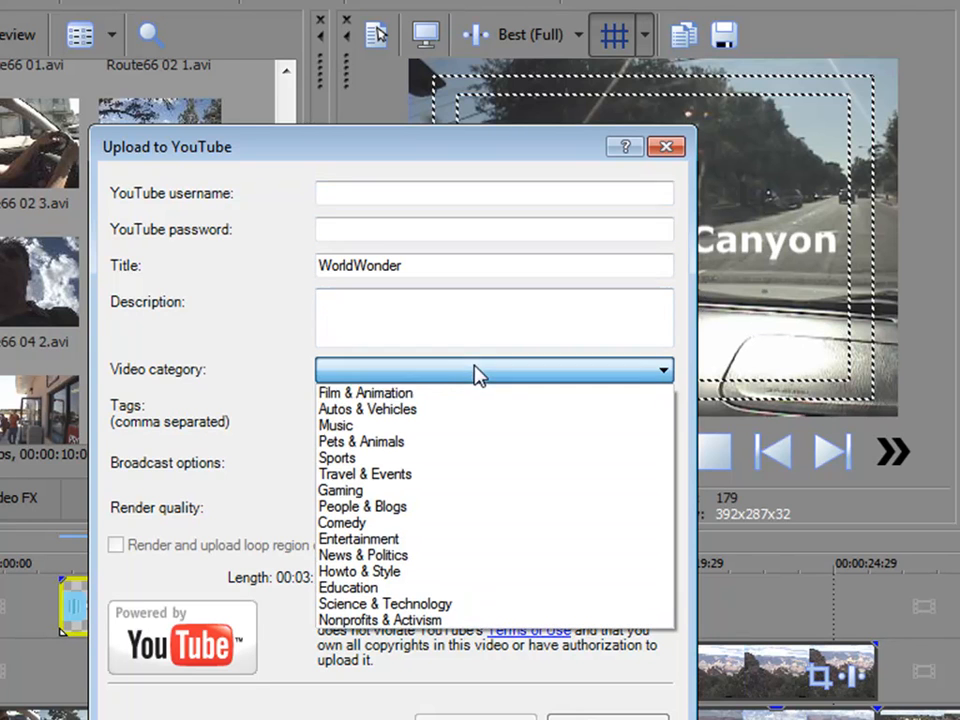
left_click(400, 392)
left_click(408, 415)
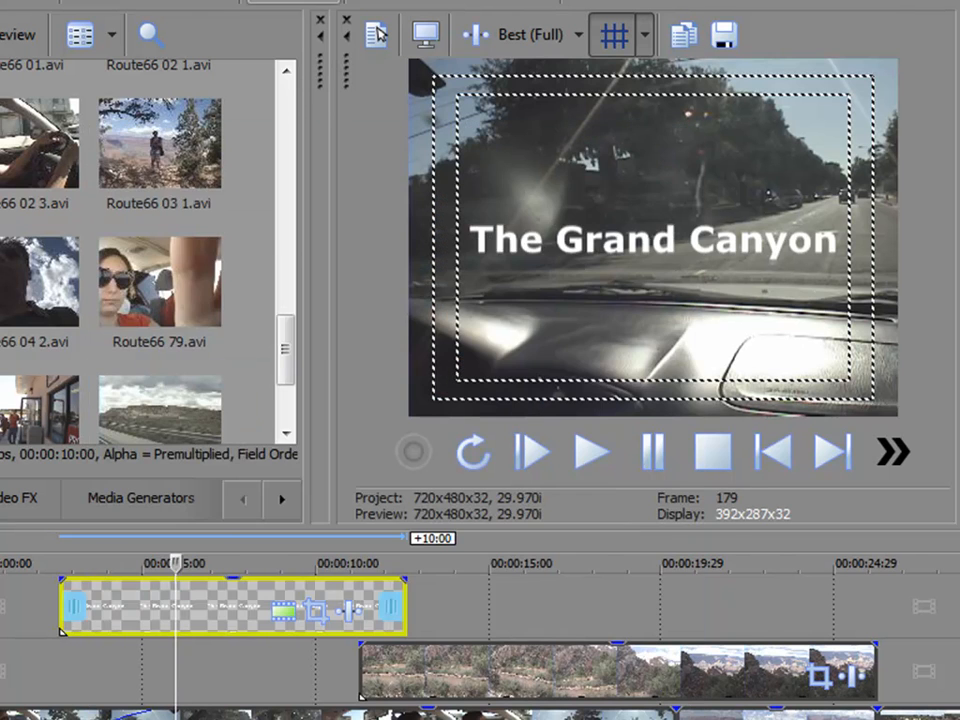
Restart Make Movie for burning a DVD or Blu-ray Disc, choose DVD with Menus, and proceed to the render settings.
left_click(294, 2)
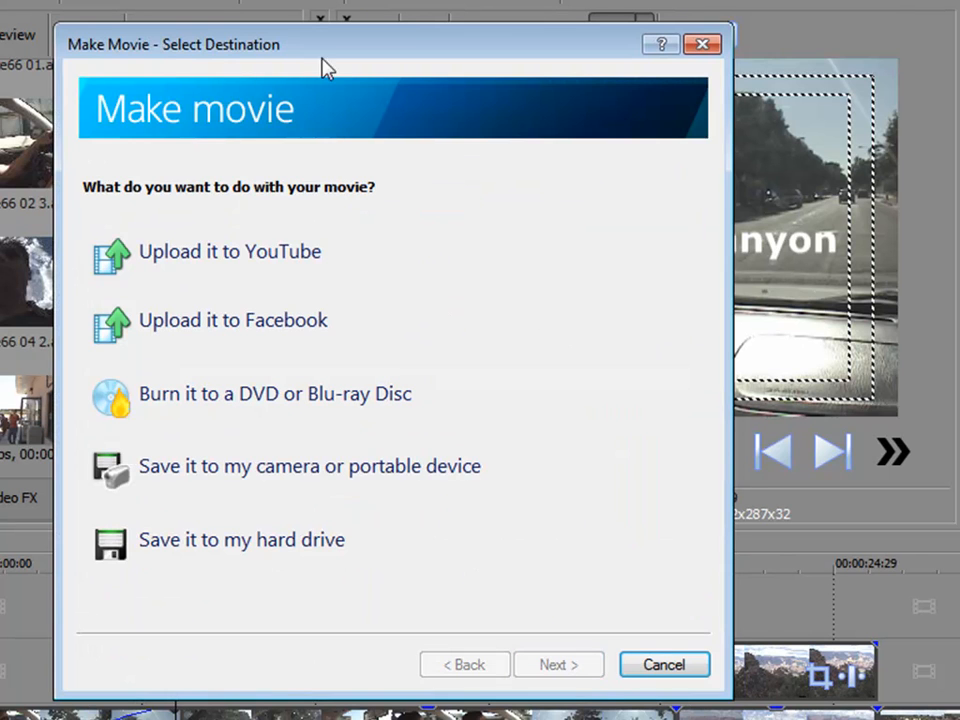
left_click(455, 405)
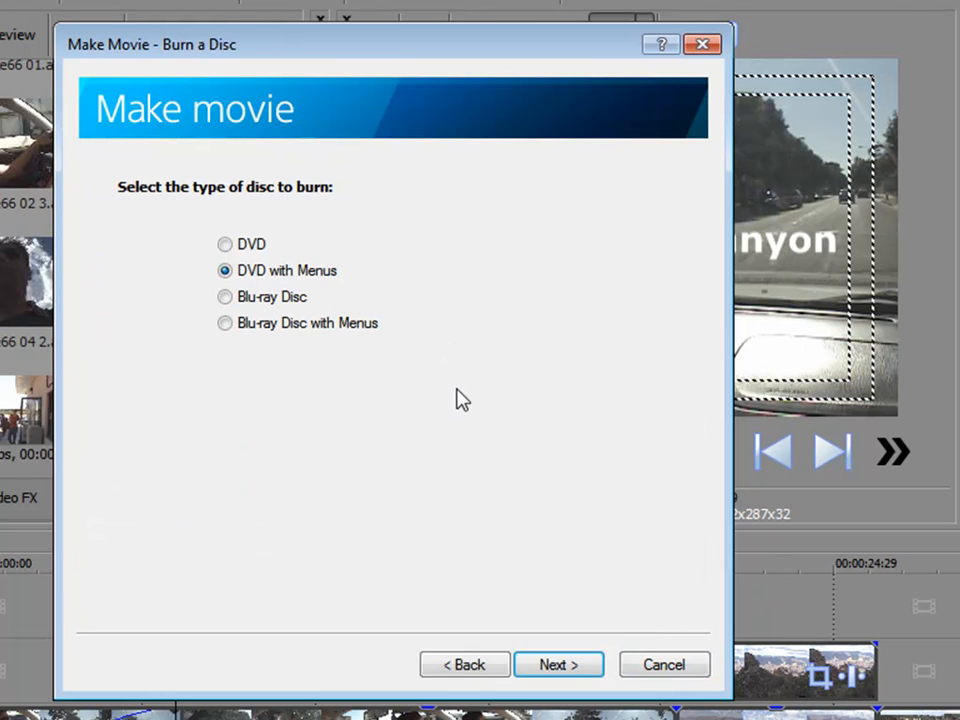
left_click(244, 248)
left_click(252, 301)
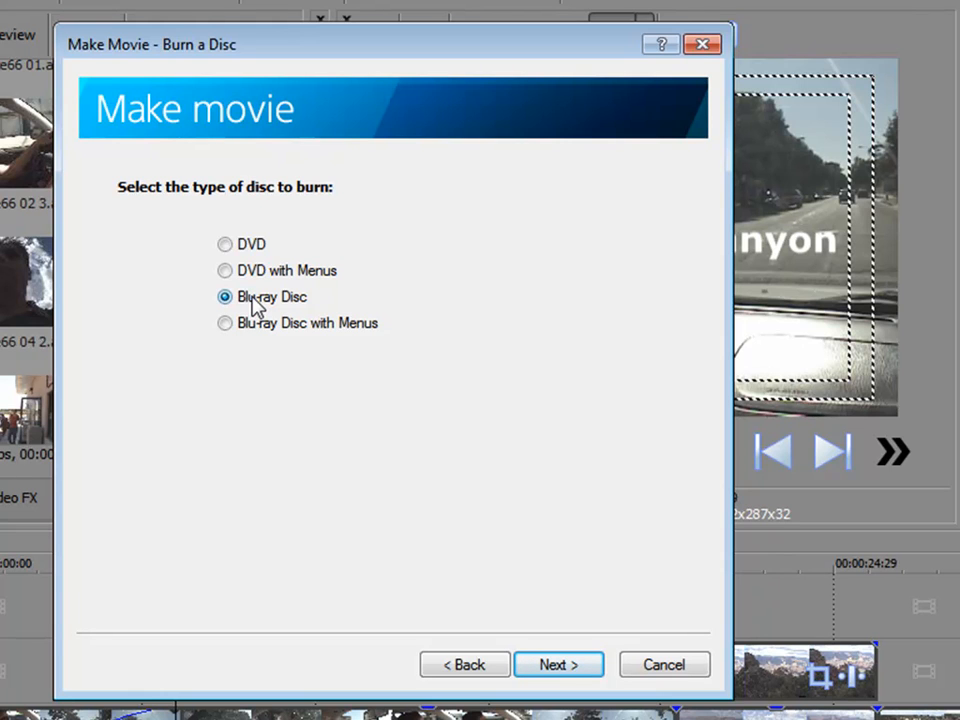
left_click(305, 274)
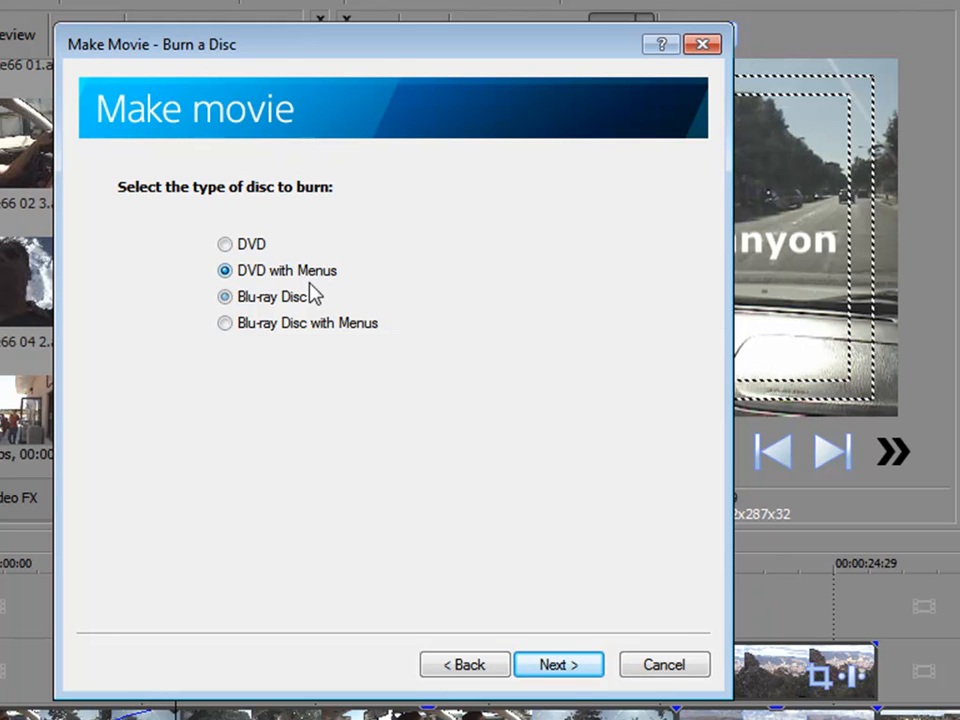
left_click(562, 668)
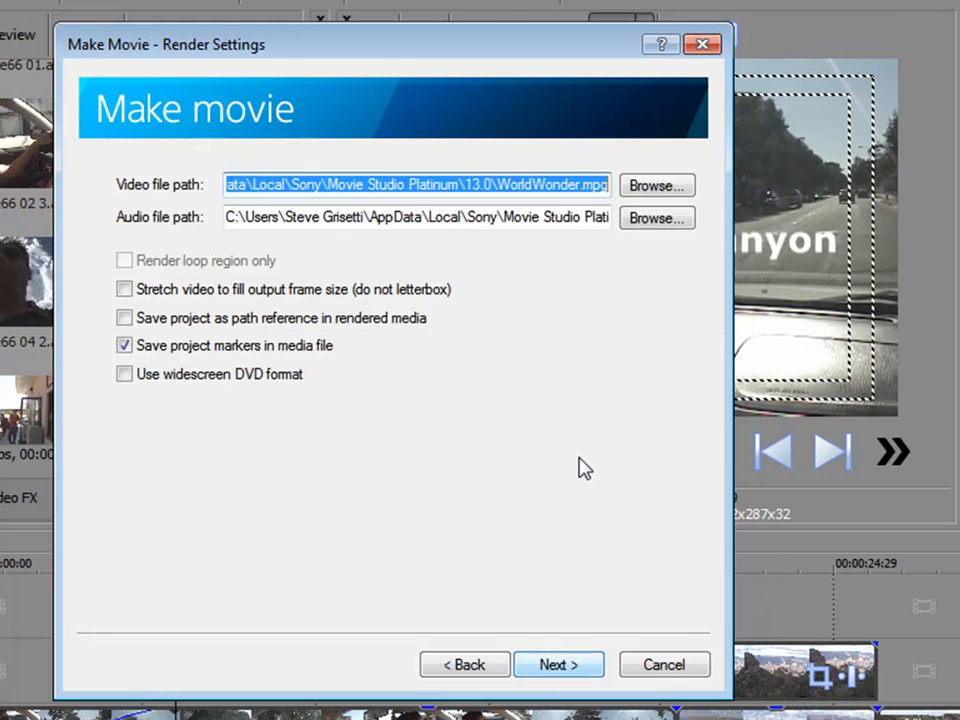
Review the file names at the ends of the video and audio file paths in the render settings.
left_click(594, 184)
key("Right")
key("Right")
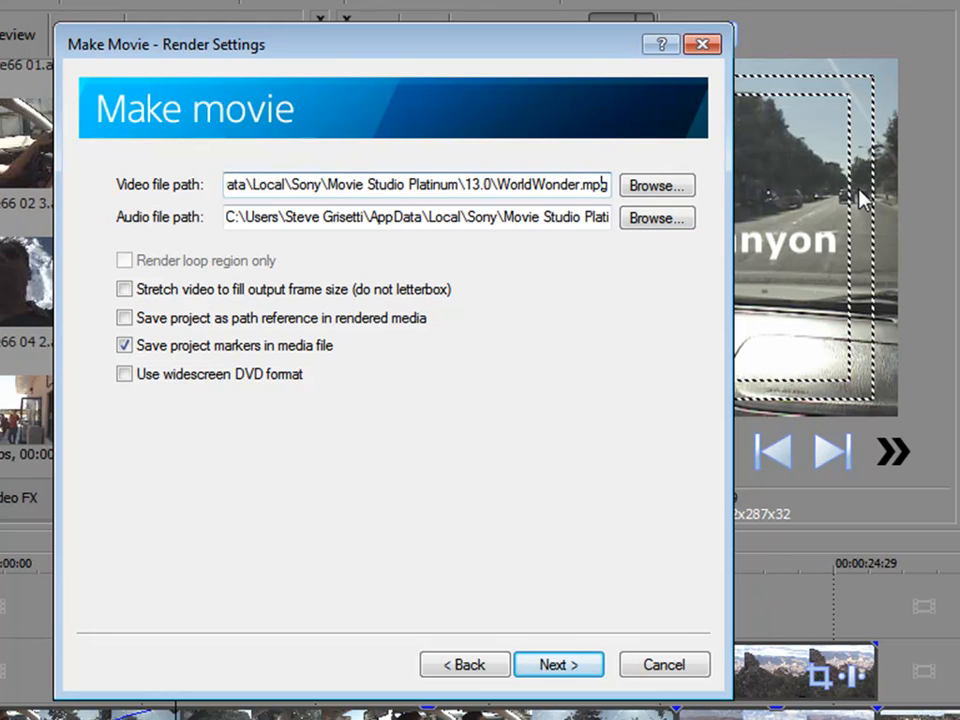
key("Tab")
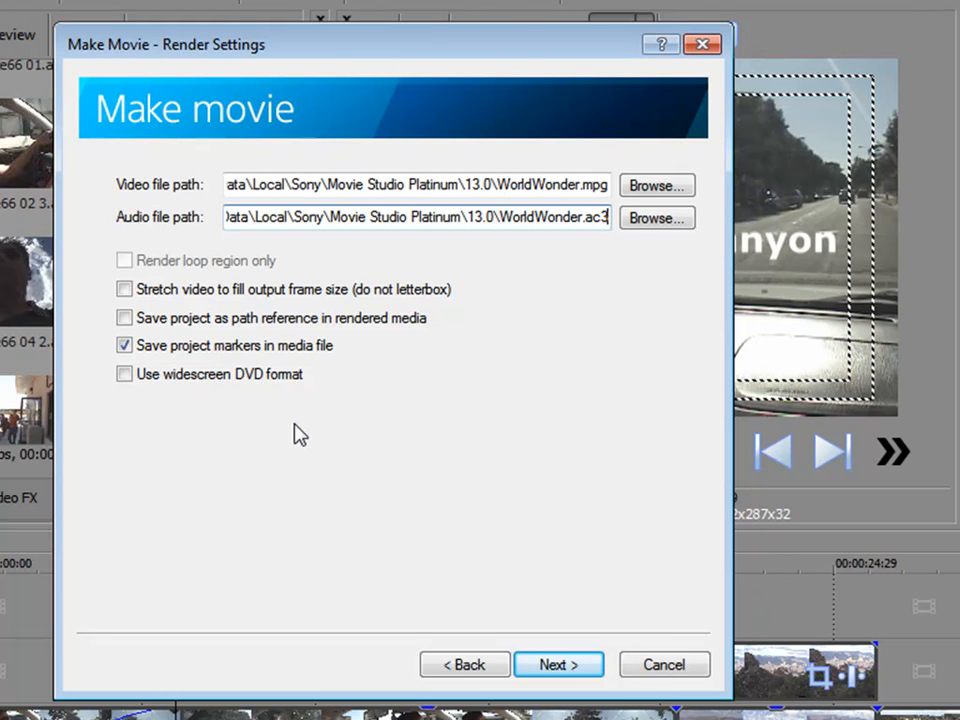
Go back to the destination choices and review the device types offered for saving to a camera or portable device.
left_click(437, 668)
left_click(435, 668)
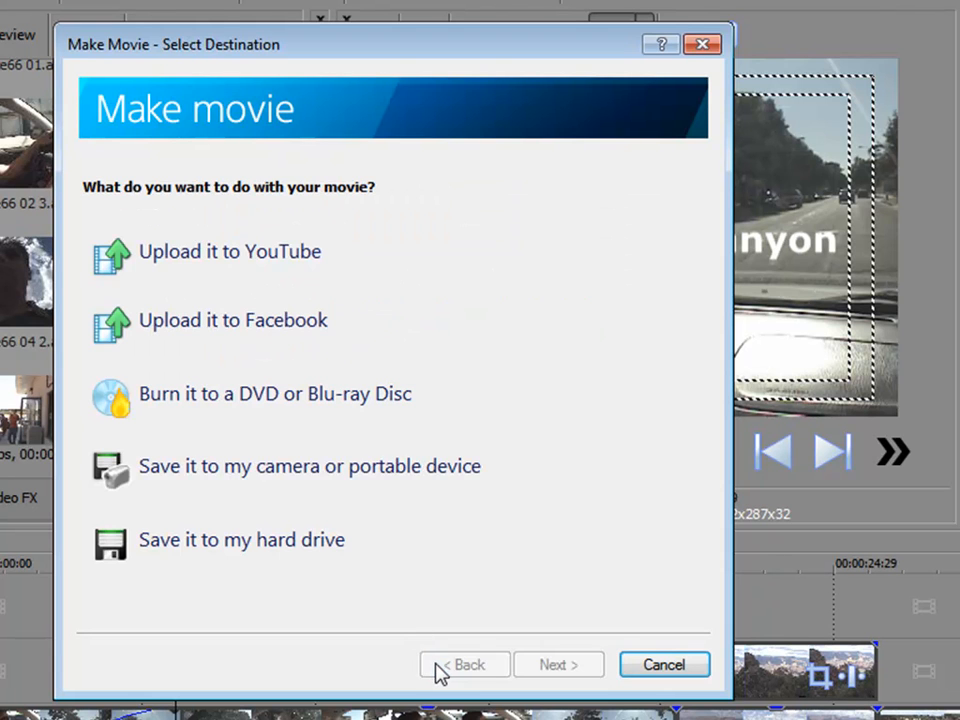
left_click(449, 478)
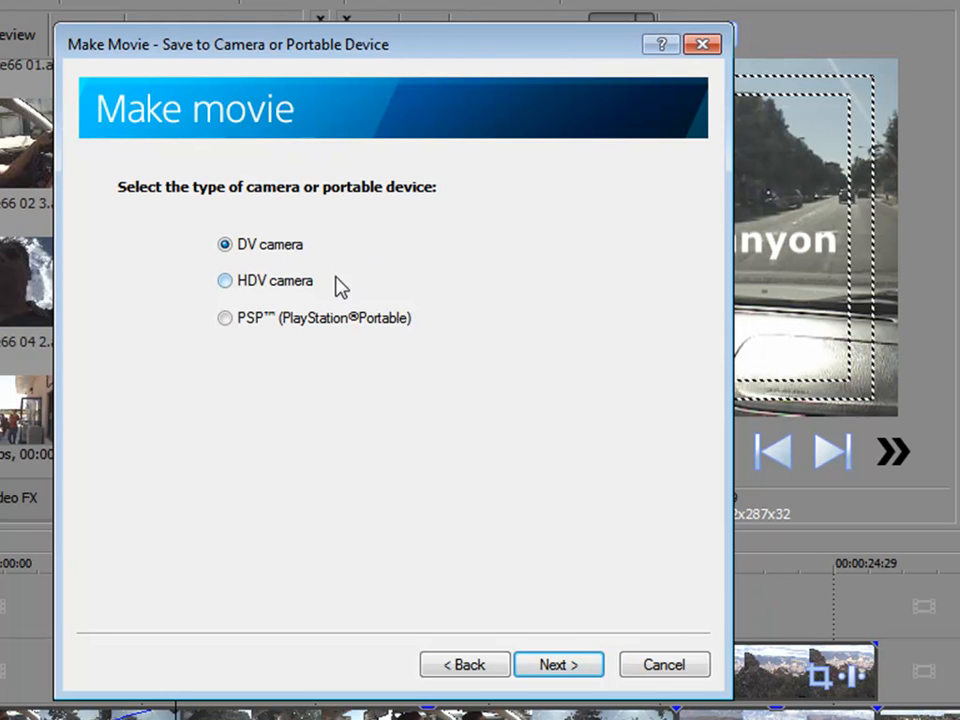
left_click(486, 662)
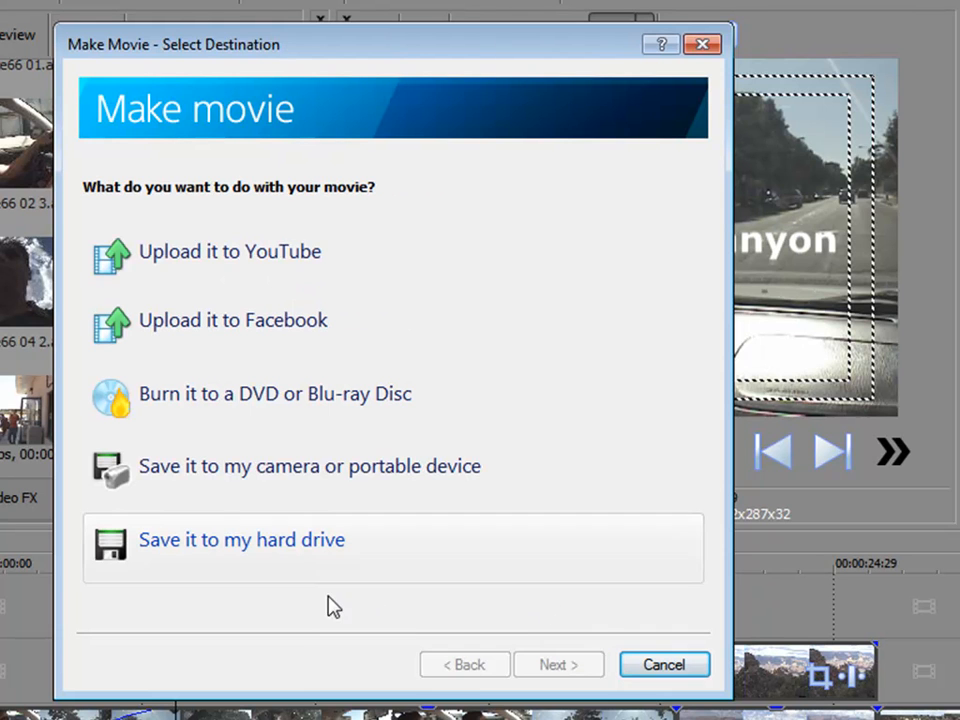
Choose saving the movie to the hard drive, try MOV, and select MPEG-2 as the format.
left_click(313, 548)
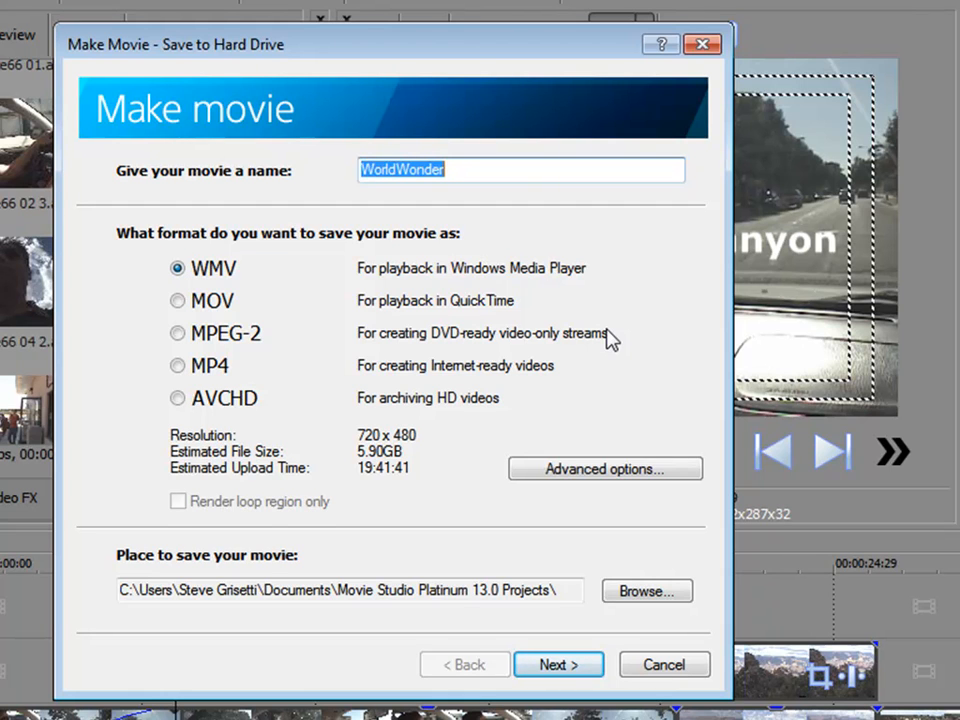
left_click(217, 304)
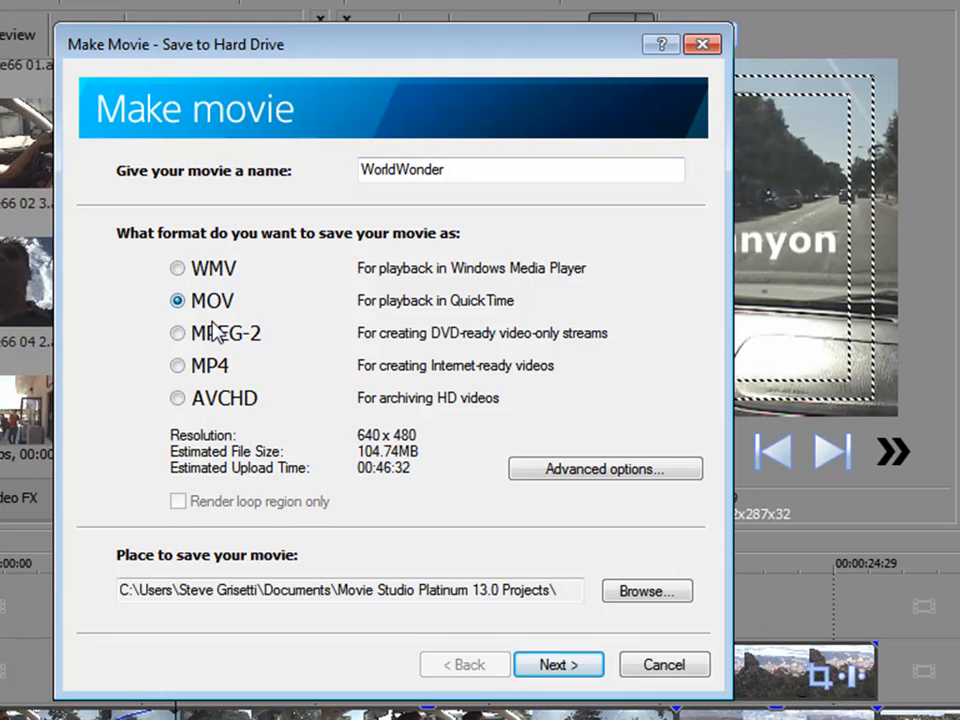
left_click(210, 335)
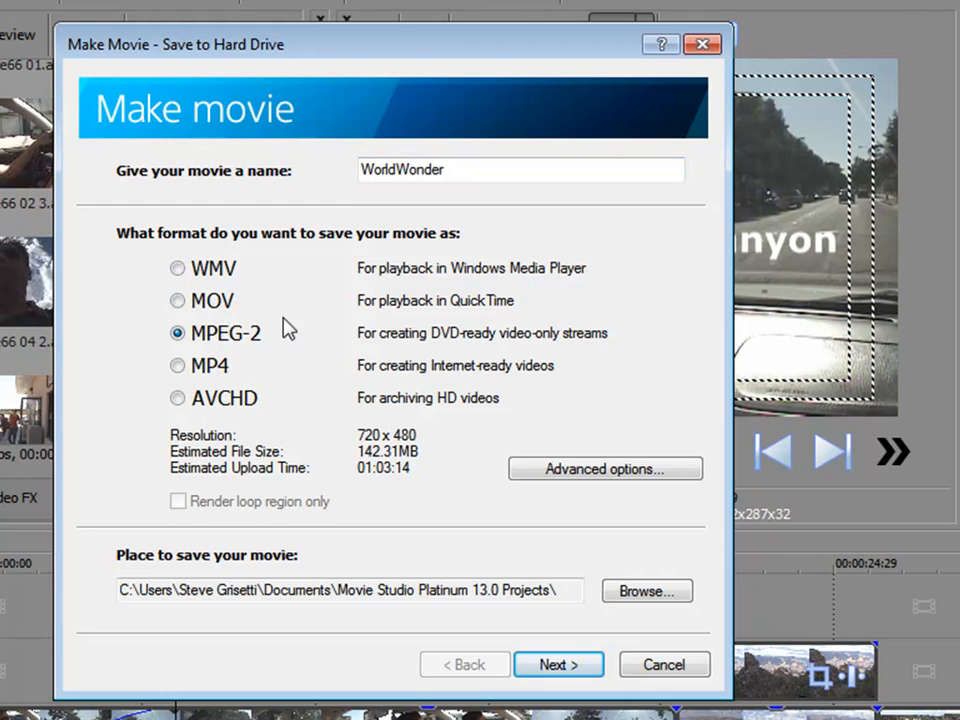
Open the advanced render options and select the MainConcept MPEG-2 format with the Program Stream NTSC Widescreen template.
left_click(669, 469)
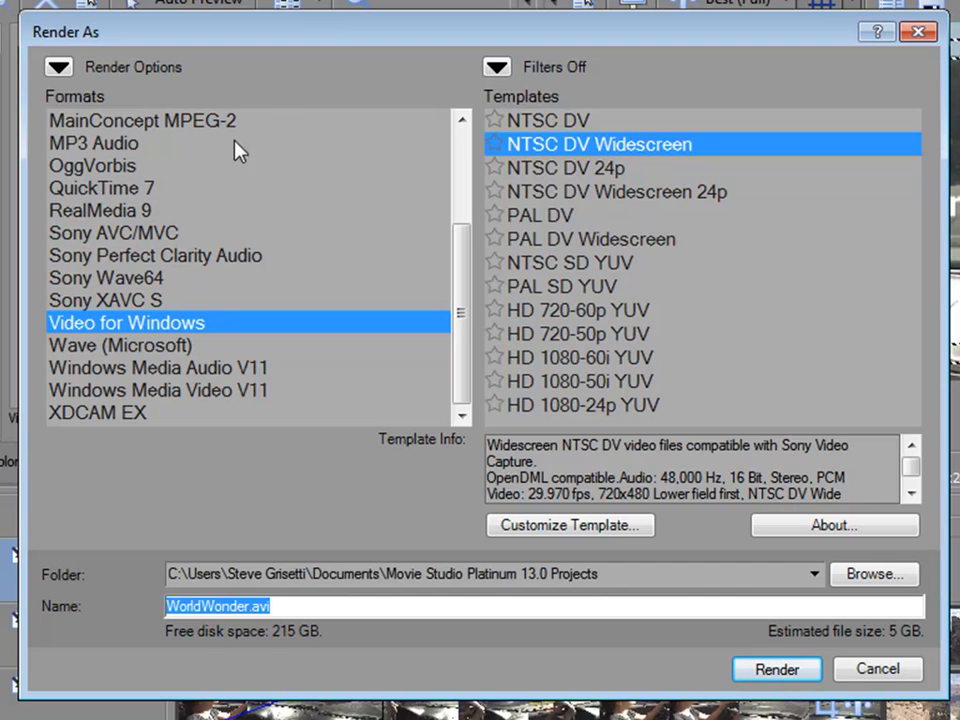
left_click(210, 124)
left_click(145, 214)
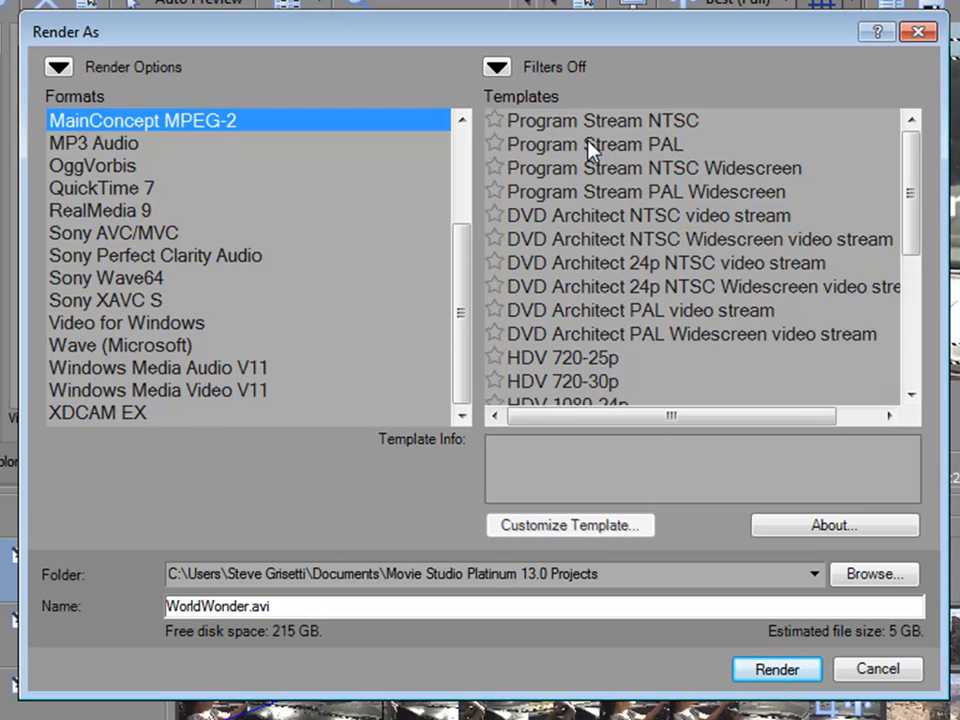
left_click(578, 170)
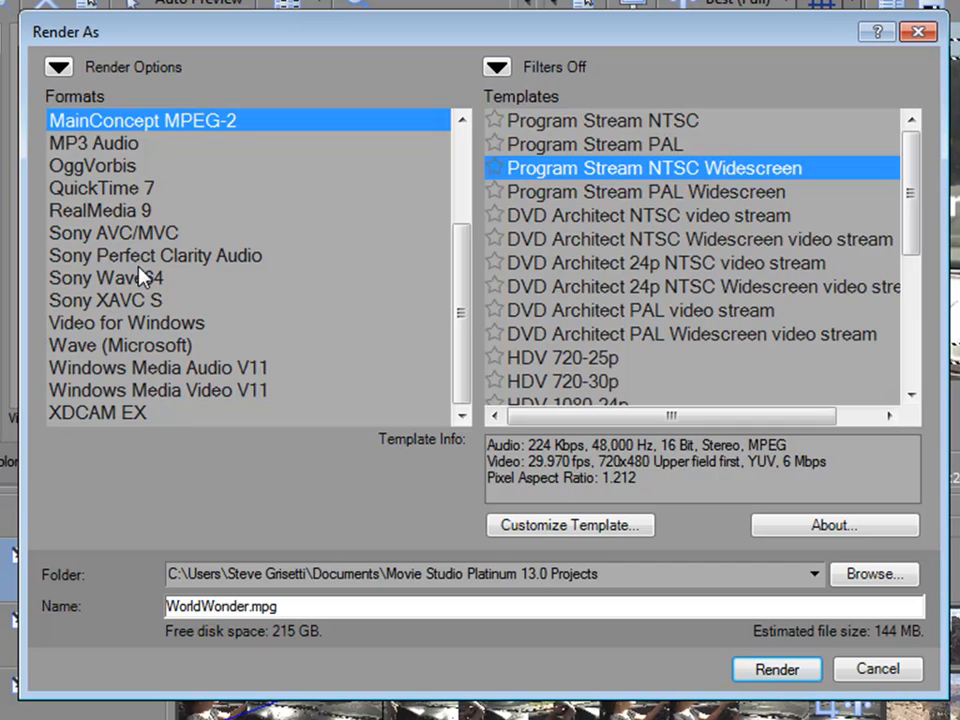
Examine the render templates for the RealMedia 9, Sony Perfect Clarity Audio and Sony Wave64 formats.
left_click(141, 219)
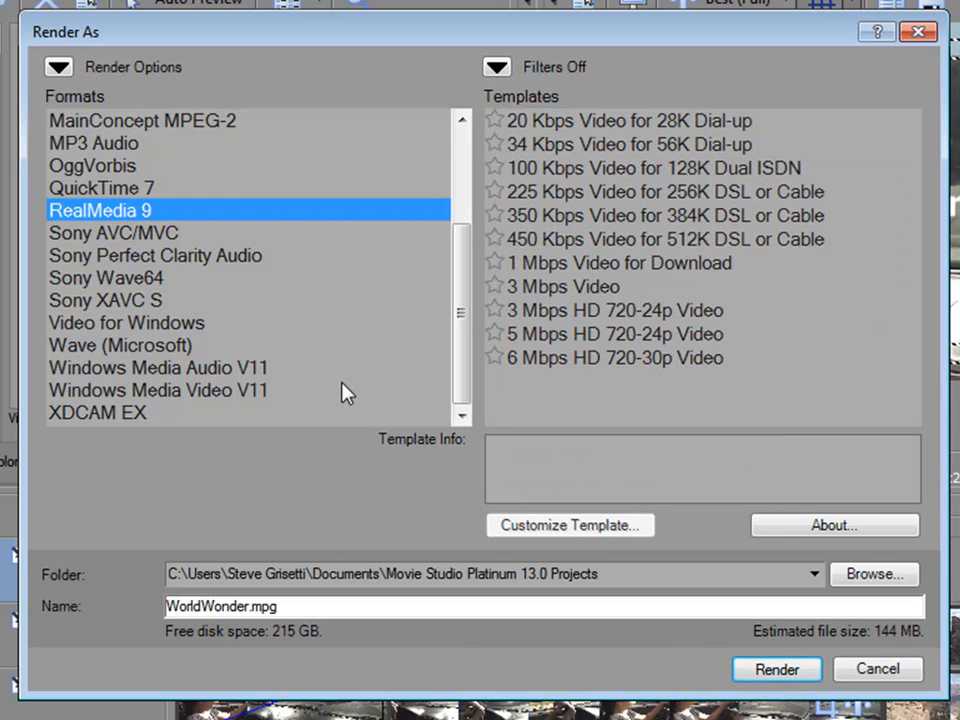
left_click(145, 257)
left_click(116, 280)
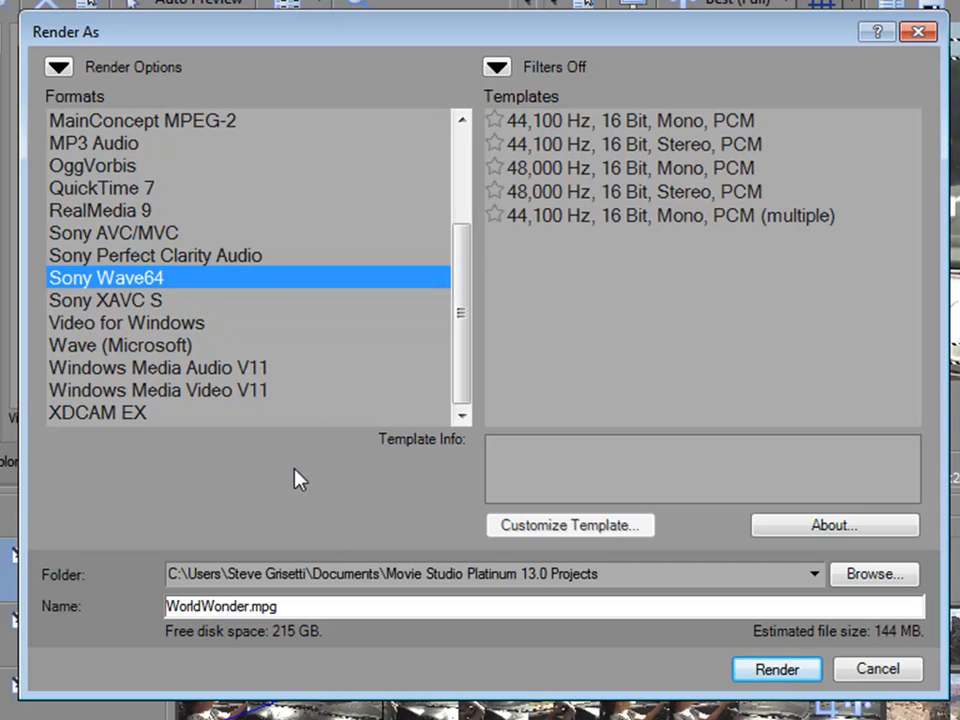
Select the Sony XAVC S format with the XAVC S 4K 3840x2160 Long-GOP 23.976p template, and cancel the render.
left_click(115, 300)
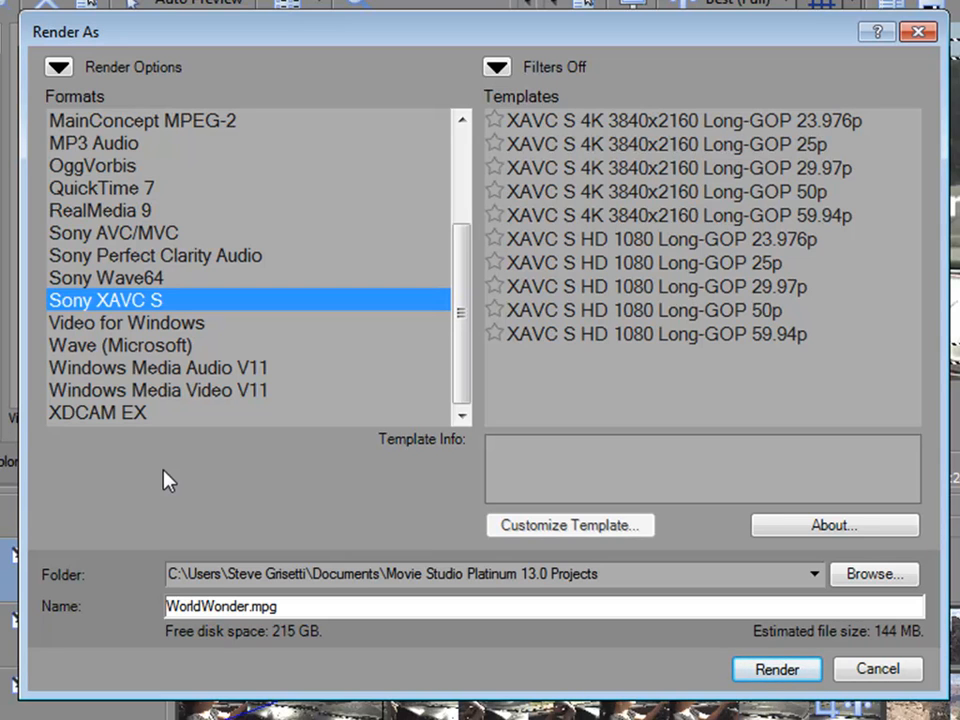
left_click(847, 124)
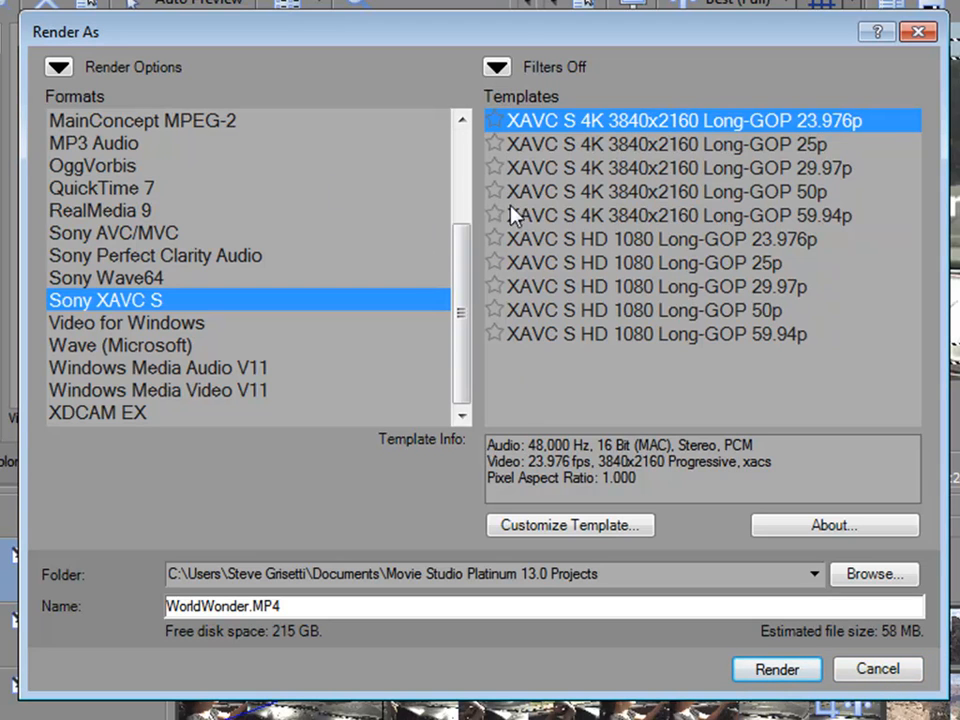
left_click(866, 671)
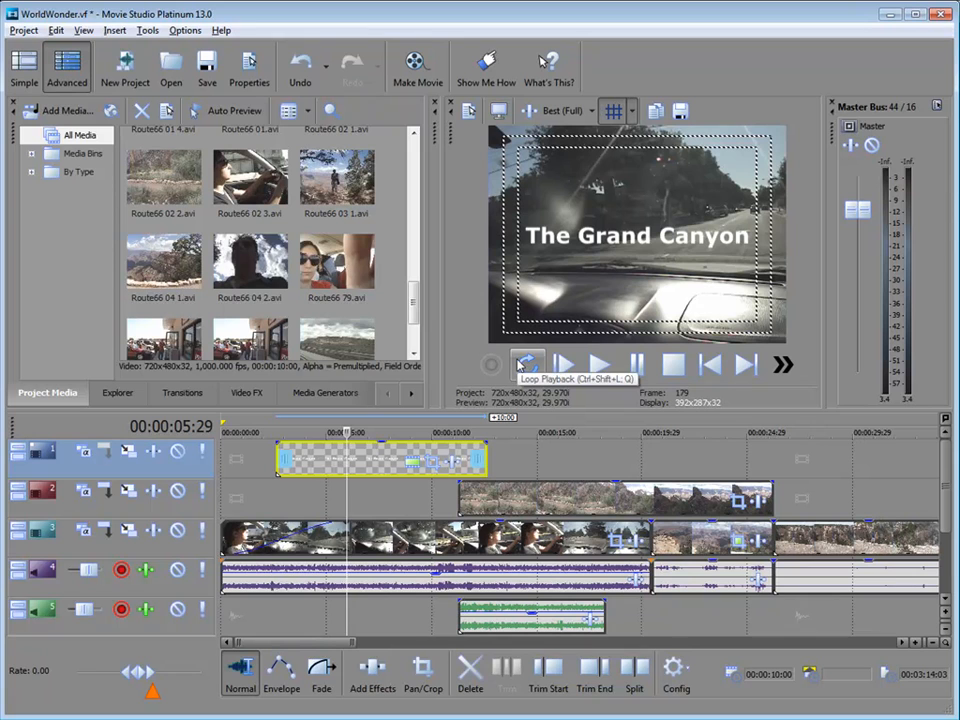
left_click(521, 365)
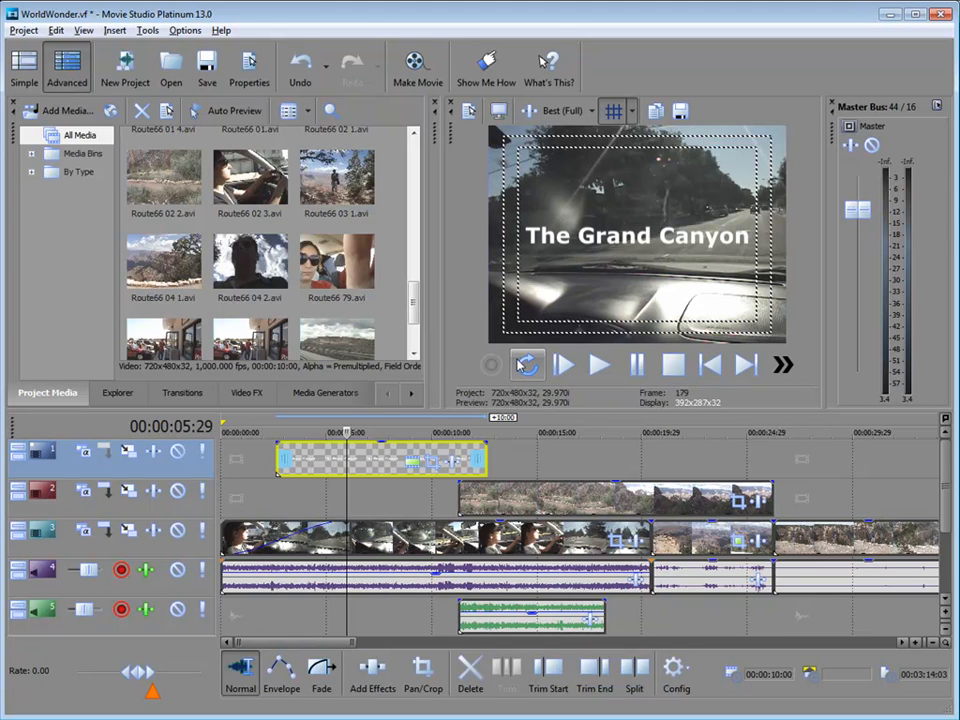